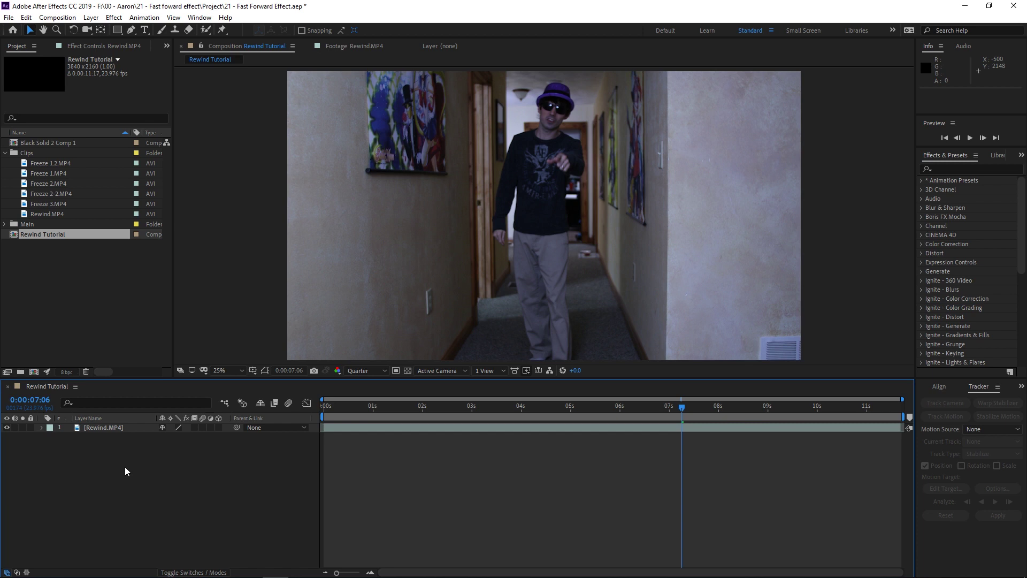
Create a new black solid layer named Noise above the hallway clip.
right_click(124, 466)
mouse_move(158, 346)
left_click(292, 373)
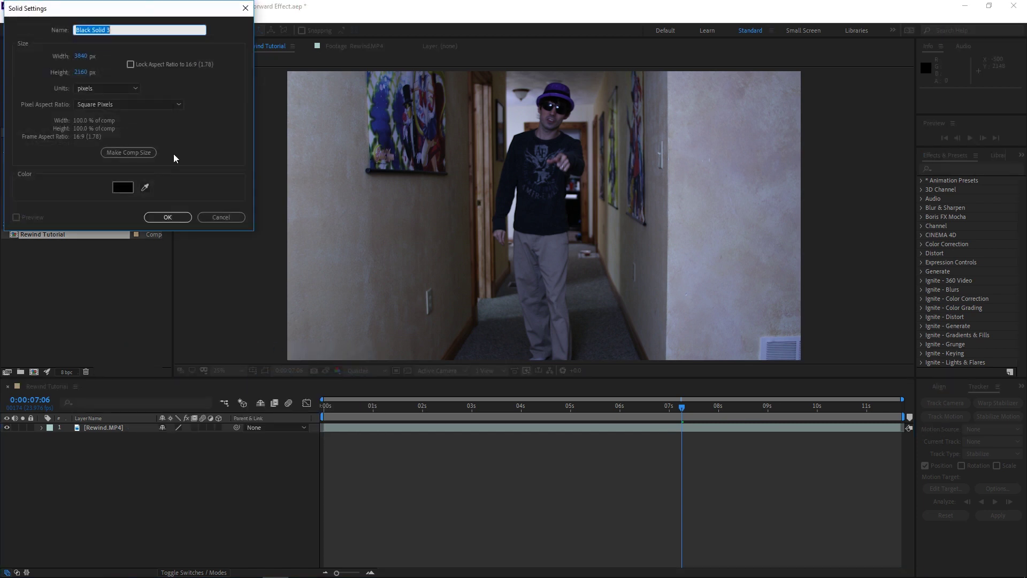
type("Noise")
left_click(166, 217)
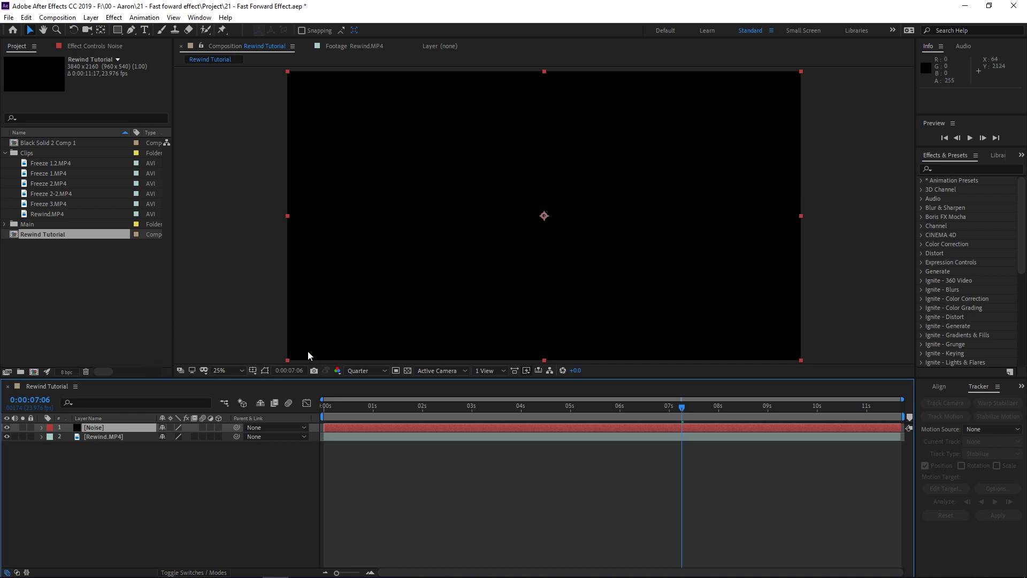
Apply the Turbulent Noise effect to the Noise layer.
left_click(924, 170)
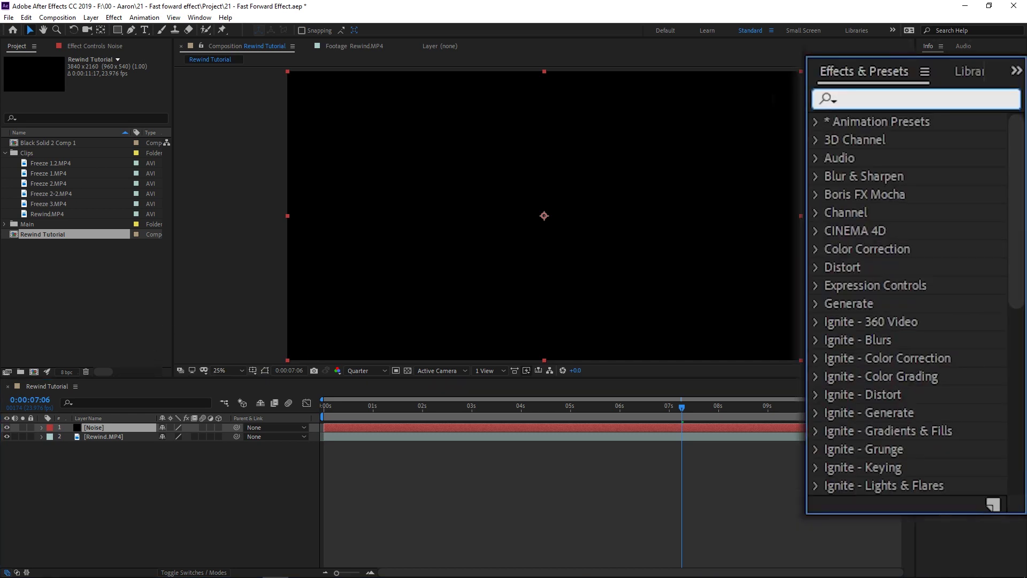
type("turb")
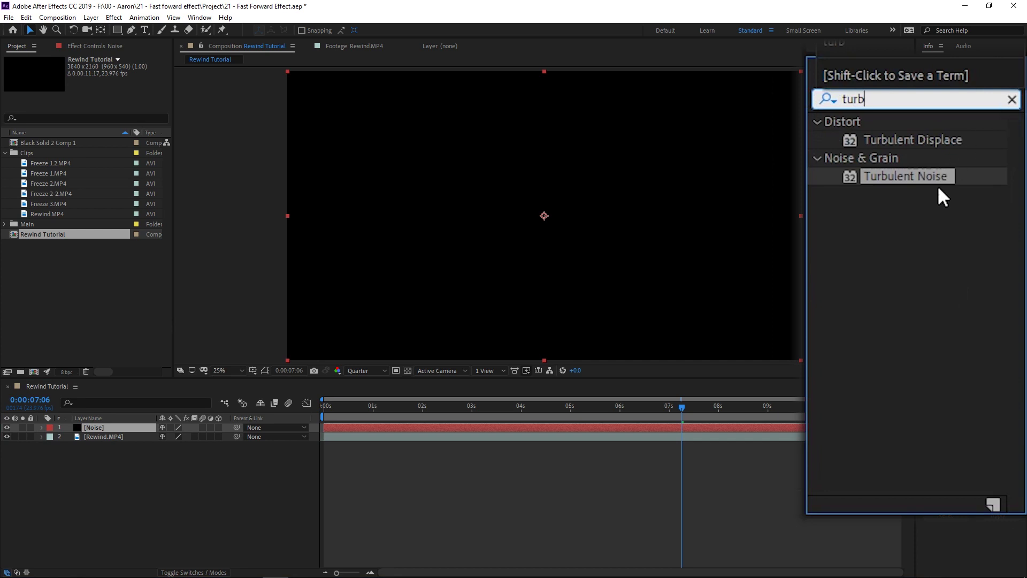
left_click_drag(966, 209, 546, 427)
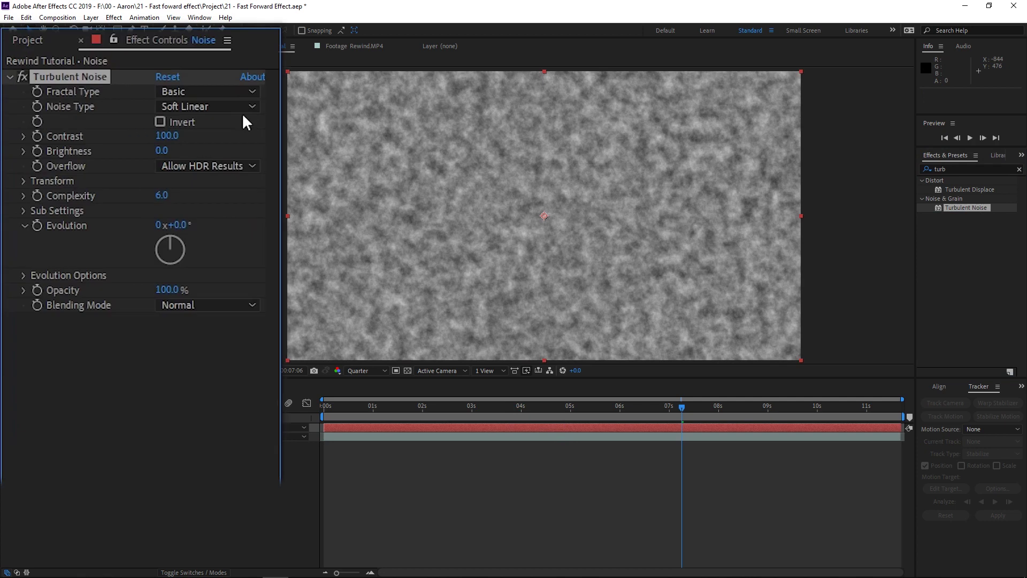
Set Turbulent Noise to the Block noise type with Complexity 1.5.
left_click(294, 118)
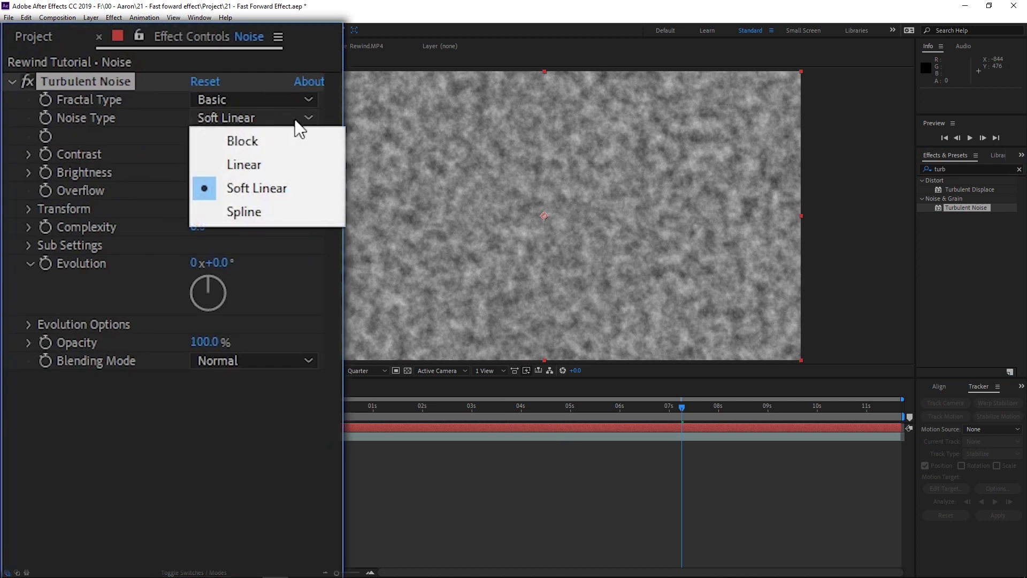
left_click(286, 138)
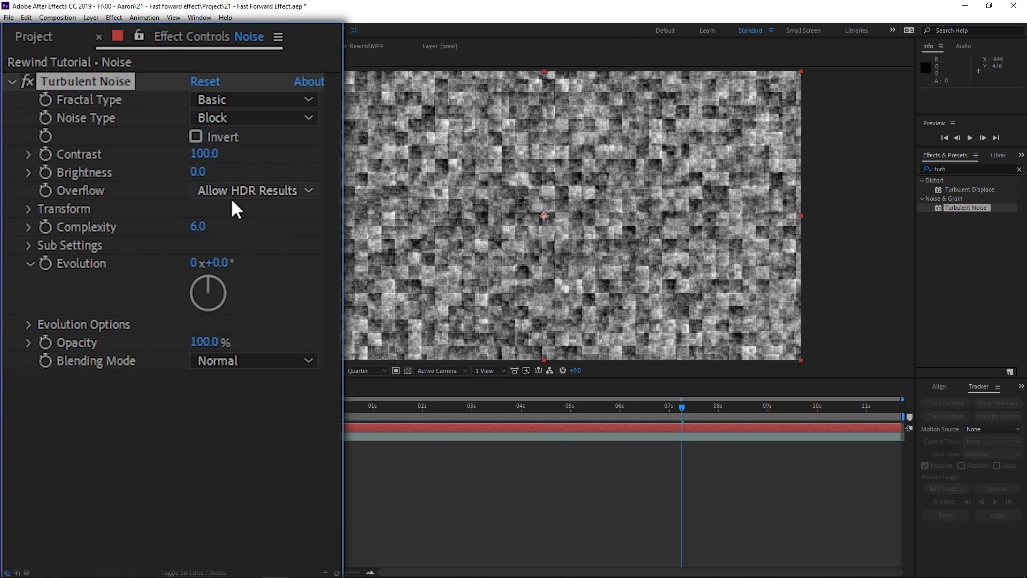
left_click(196, 222)
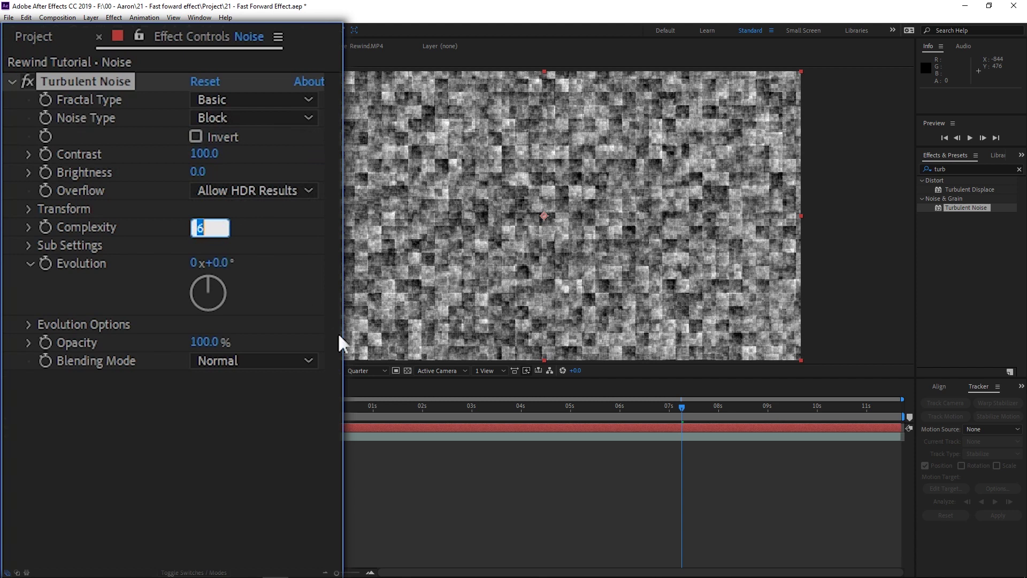
type("1.5")
key("Return")
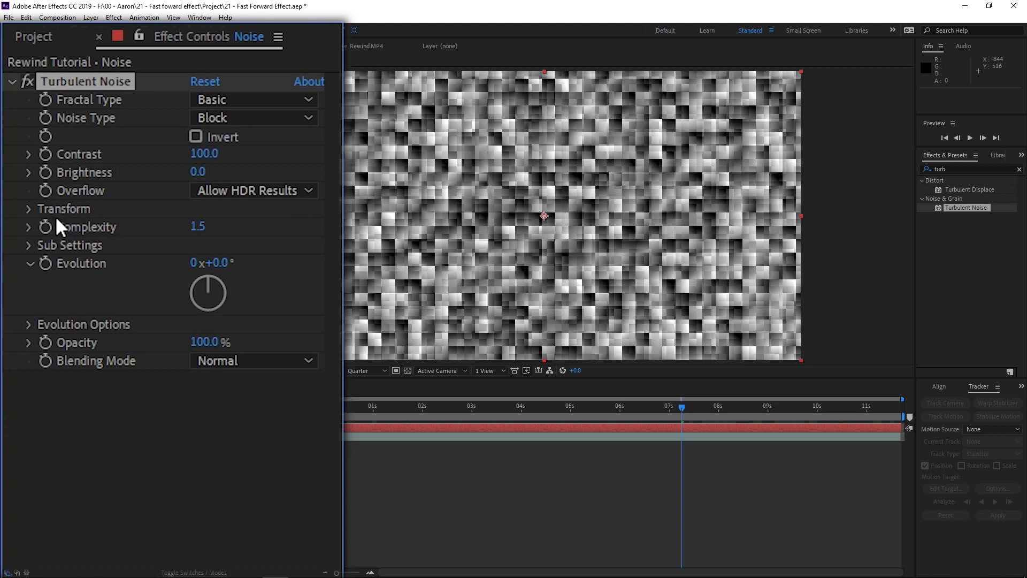
Turn off Uniform Scaling and set Scale Width 600 and Scale Height 36.6.
left_click(30, 209)
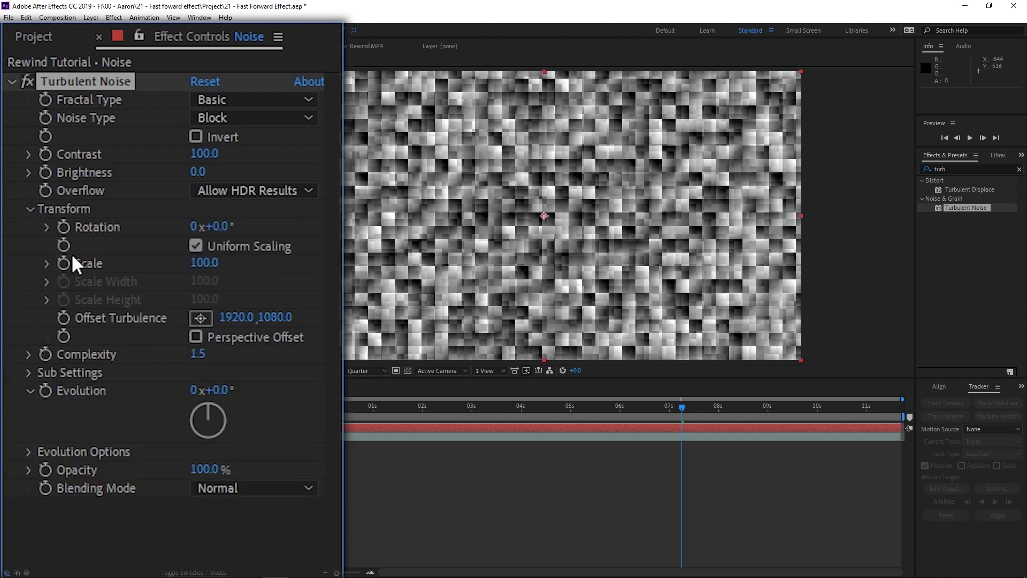
left_click(195, 245)
left_click_drag(111, 308, 293, 310)
left_click_drag(109, 357, 82, 357)
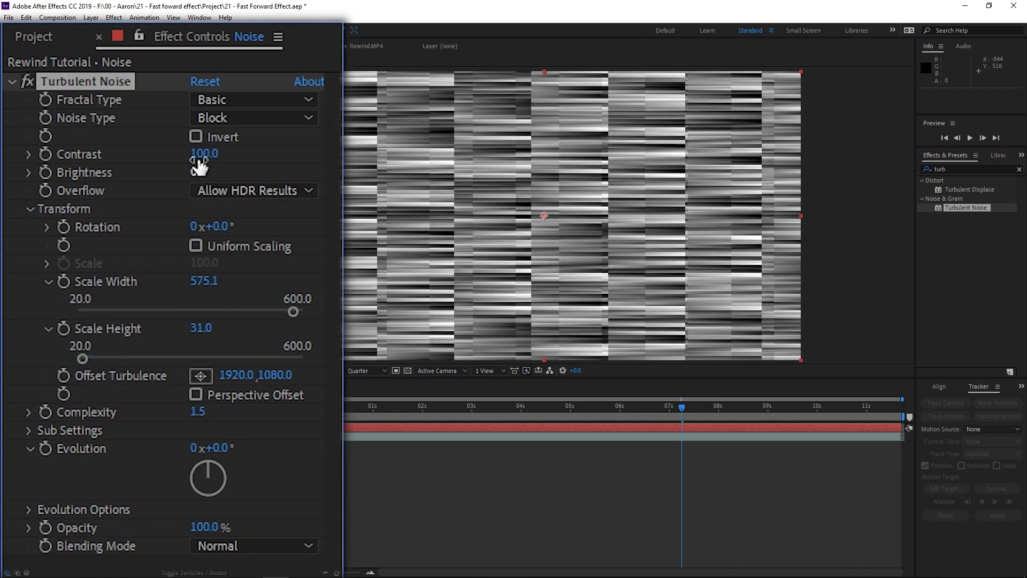
Raise the noise Contrast to 423 and lower Brightness to -144.
left_click_drag(198, 154, 409, 154)
left_click_drag(197, 171, 91, 178)
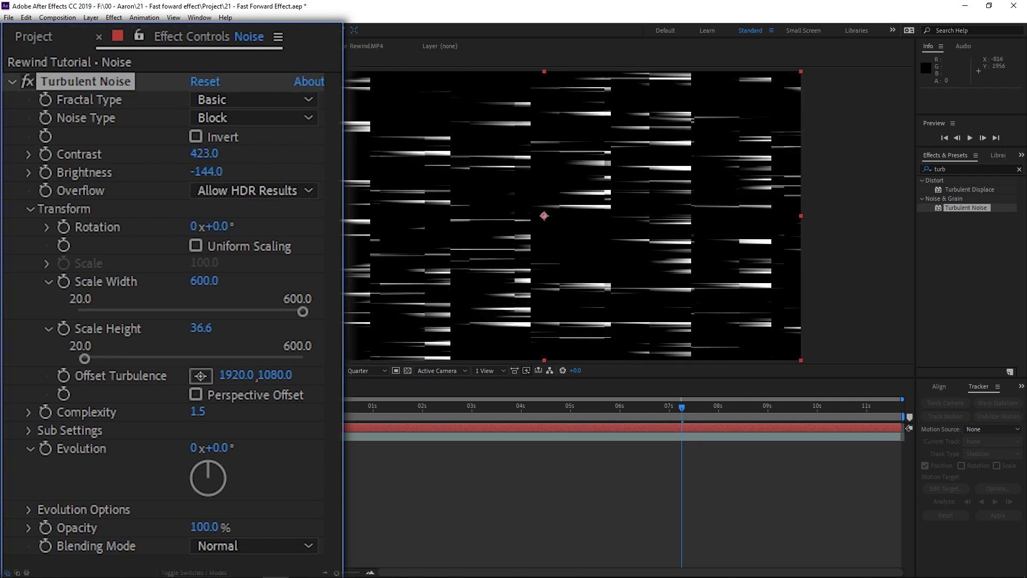
left_click(45, 449, "alt")
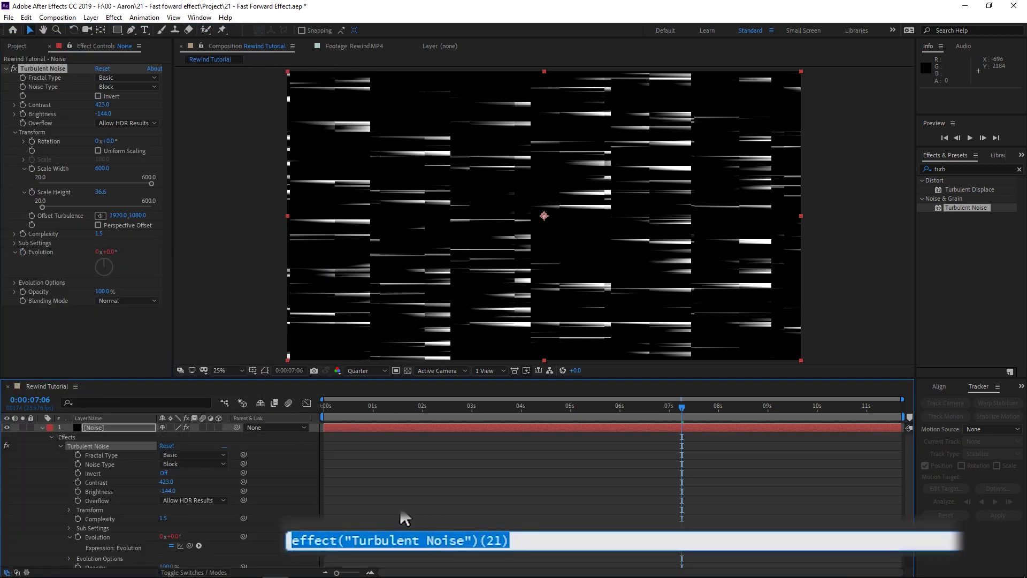
Drive Evolution with the expression time*2000 and preview the animated streaks from the start.
type("time*2000")
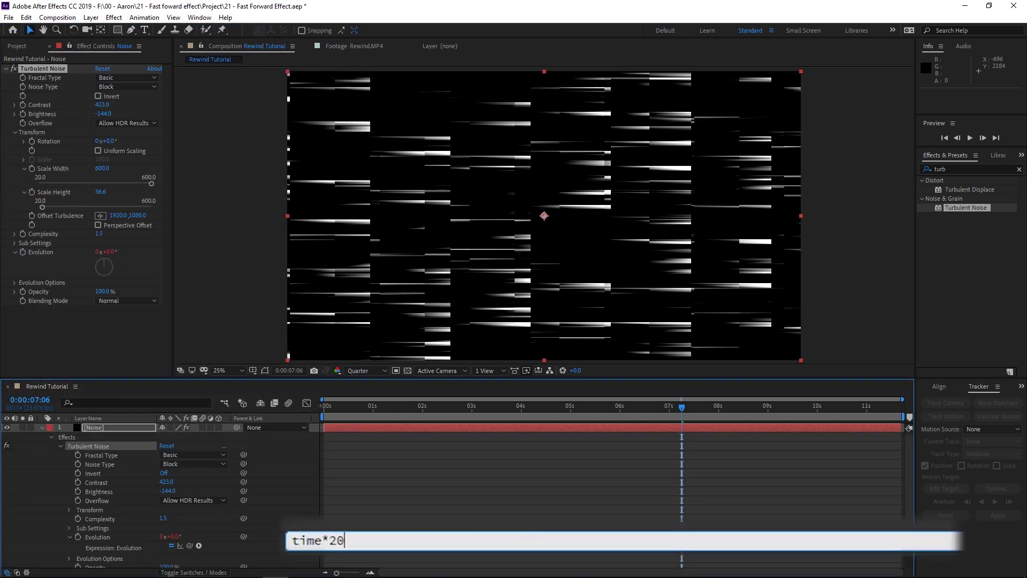
left_click(391, 513)
left_click_drag(681, 406, 324, 412)
left_click(968, 139)
key("space")
Add a Tint effect to the Noise layer with Map Black To set to grey 808080.
left_click(971, 169)
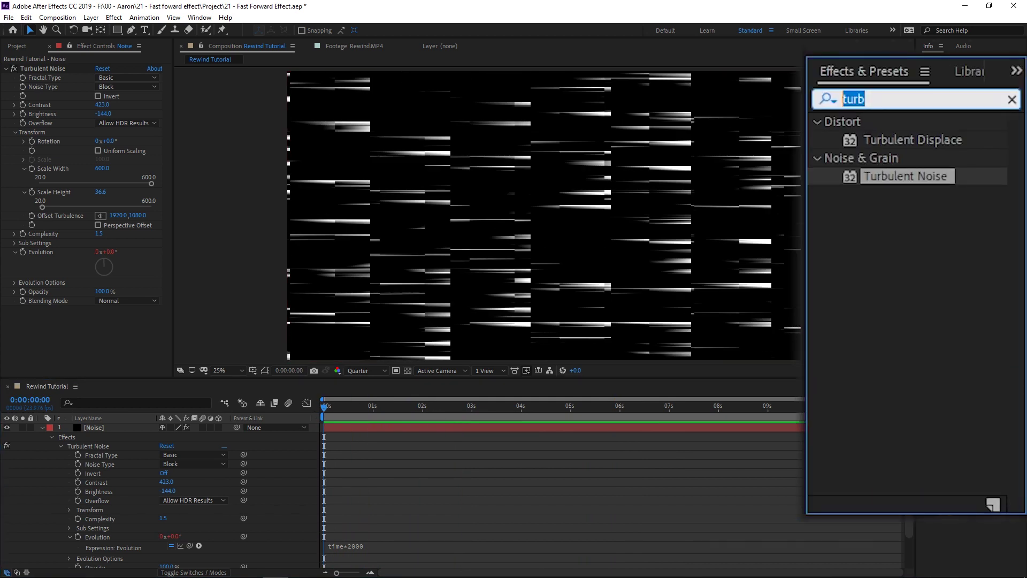
type("tint")
left_click_drag(959, 225, 134, 427)
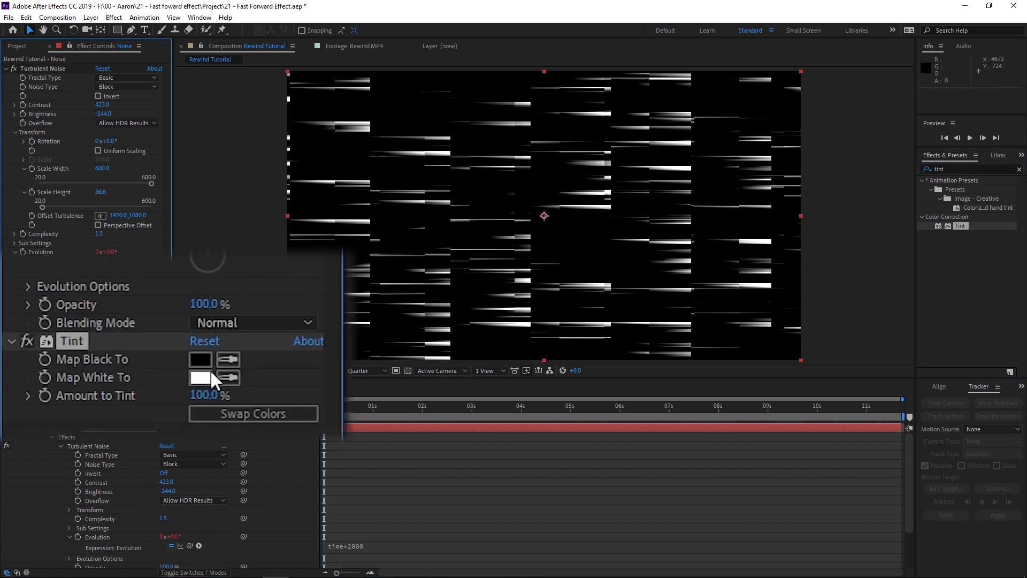
left_click(104, 319)
mouse_move(30, 324)
left_mouse_down()
mouse_move(32, 270)
mouse_move(19, 225)
mouse_move(30, 188)
left_mouse_up()
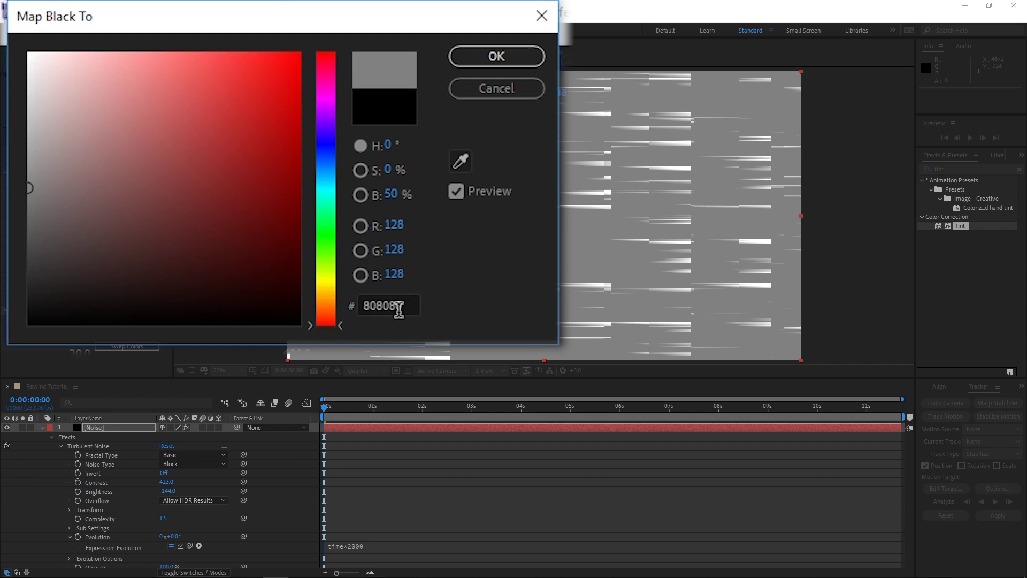
left_click(478, 62)
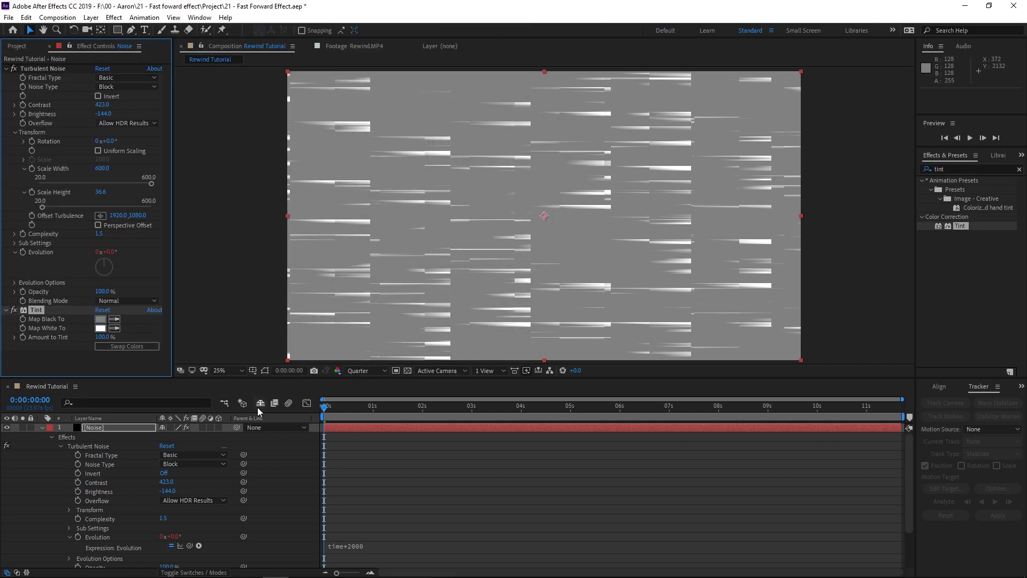
Pre-compose the Noise layer into a composition named Matte and hide the Matte layer.
right_click(96, 429)
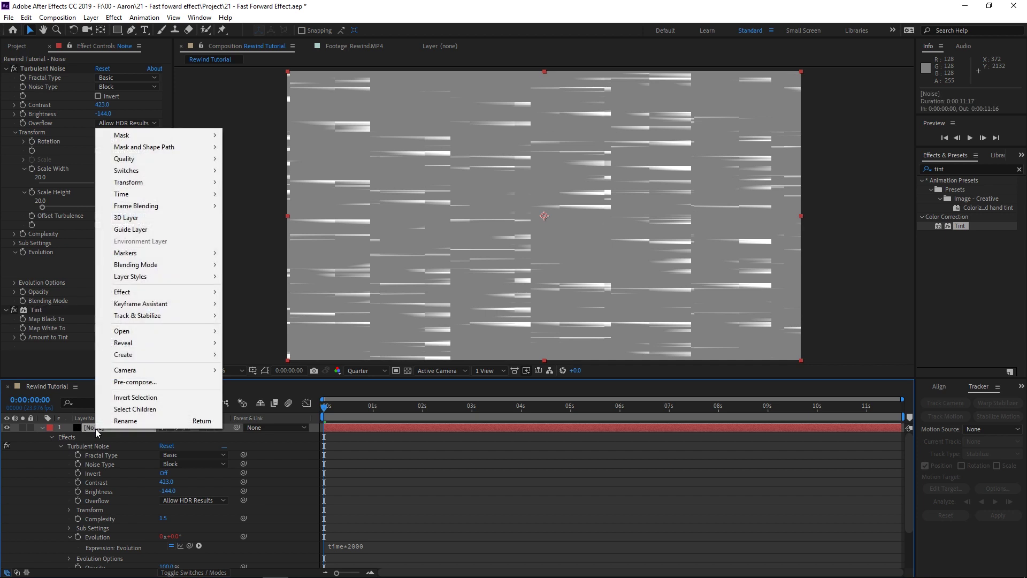
left_click(121, 383)
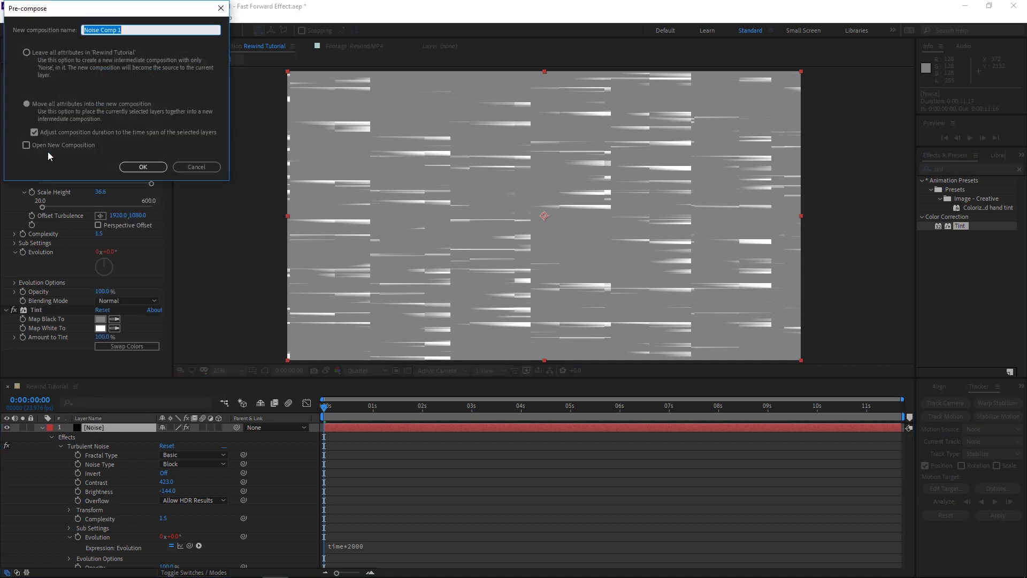
left_click(123, 34)
key("ctrl+a")
type("Matte")
left_click(142, 166)
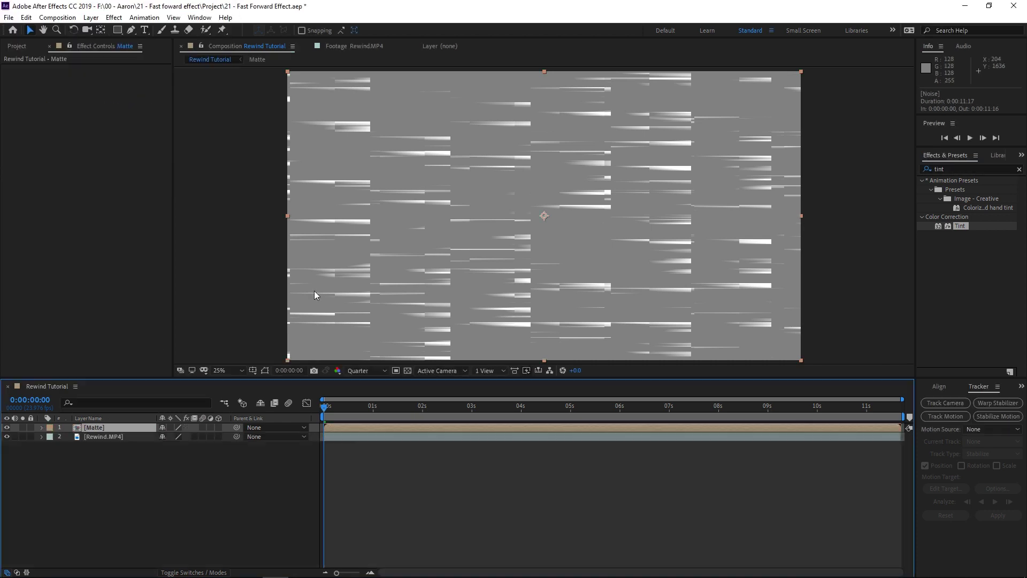
left_click(7, 427)
Duplicate Rewind.MP4 and apply Displacement Map using the Matte layer as the source.
left_click(99, 438)
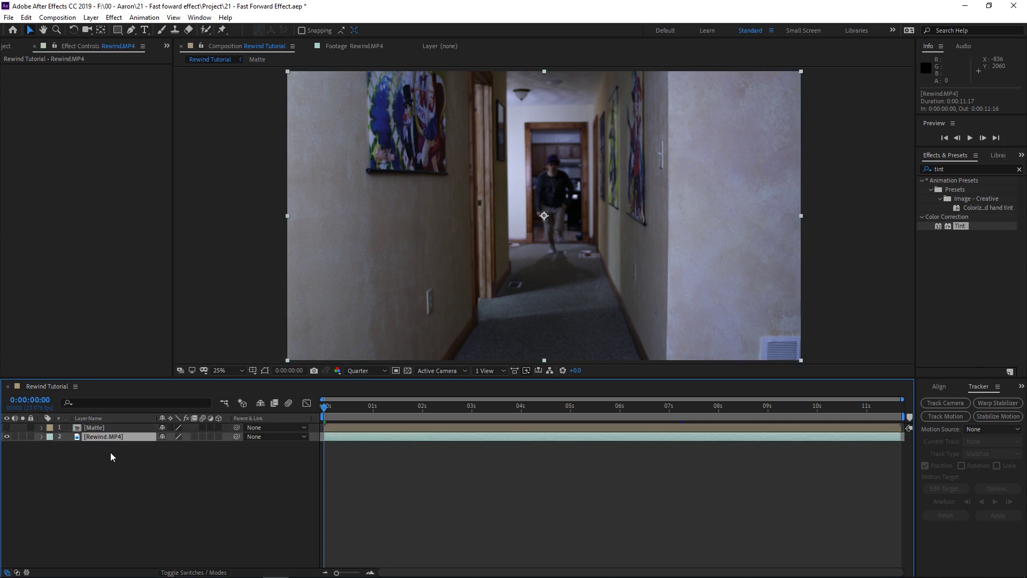
key("ctrl+d")
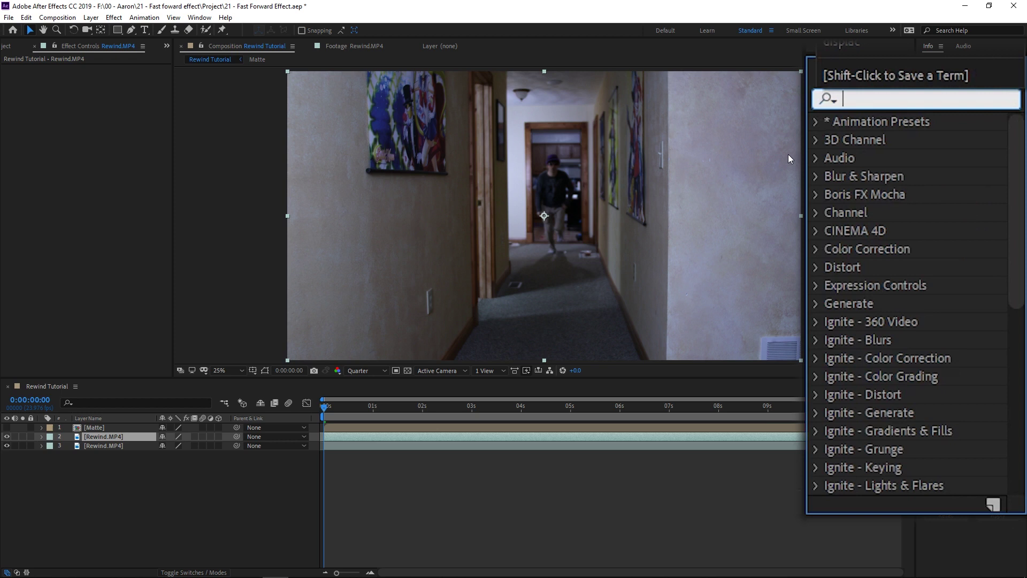
type("displace")
left_click(969, 189)
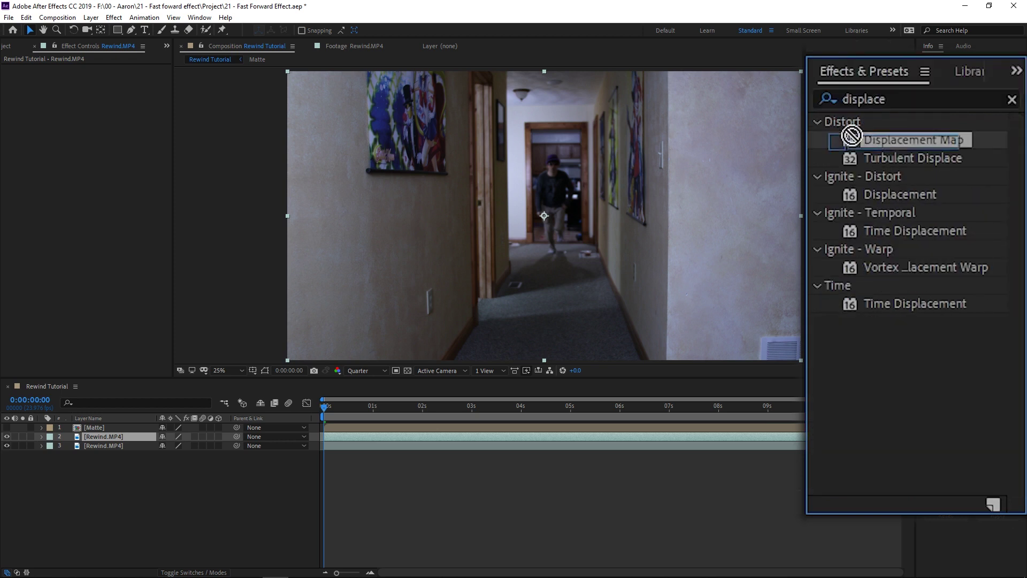
left_click_drag(969, 189, 531, 432)
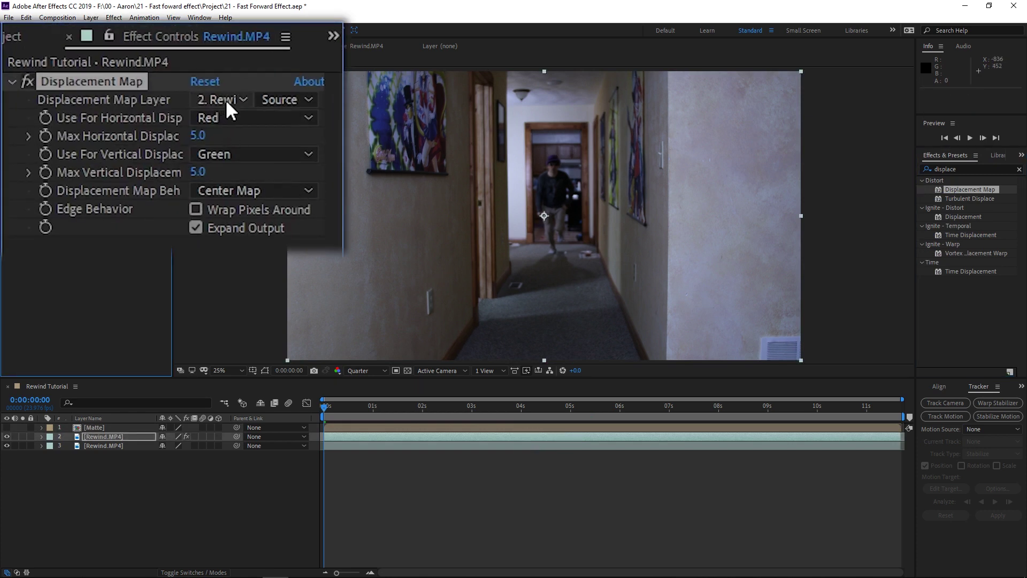
left_click(226, 100)
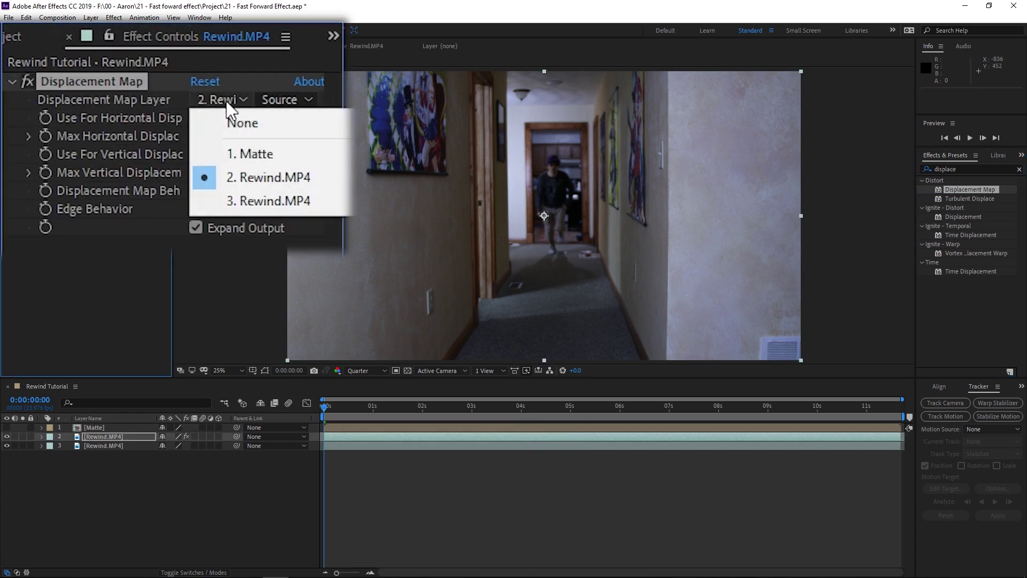
left_click(225, 152)
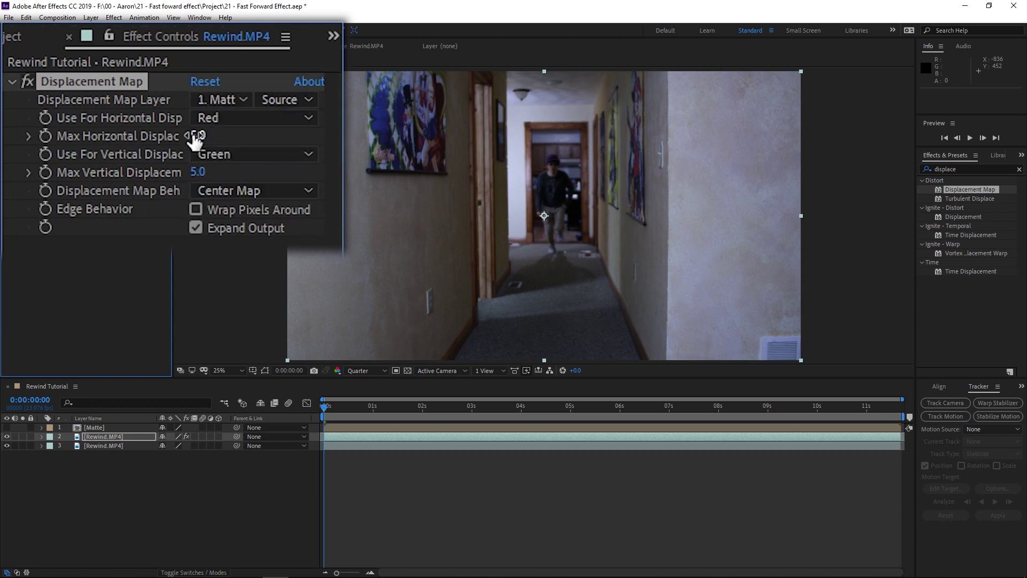
Set Max Horizontal Displacement to 78 and Max Vertical Displacement to 11.
left_click_drag(194, 137, 259, 135)
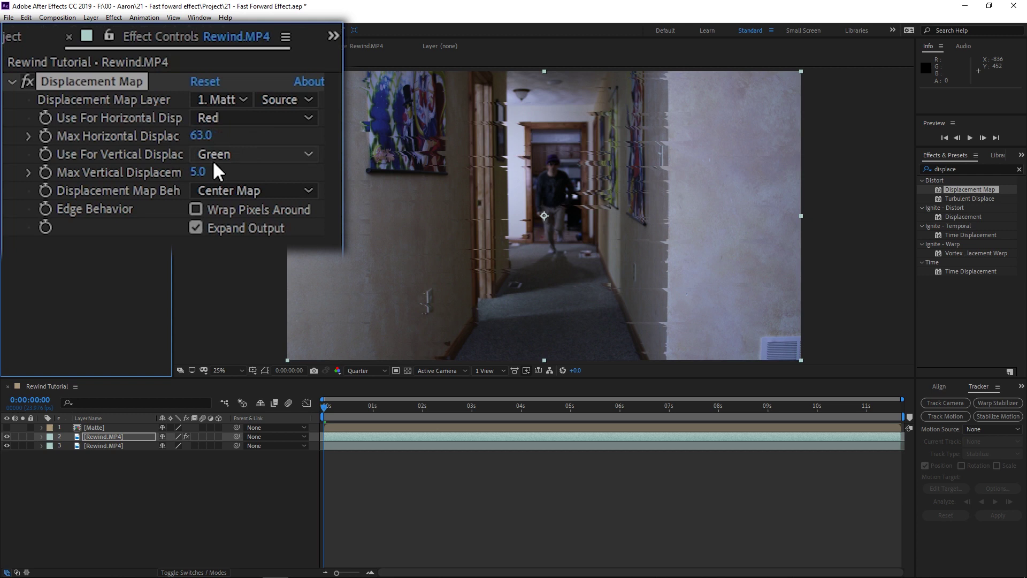
mouse_move(199, 170)
left_mouse_down()
mouse_move(225, 171)
mouse_move(211, 174)
left_mouse_up()
mouse_move(206, 136)
left_mouse_down()
mouse_move(243, 138)
mouse_move(225, 140)
left_mouse_up()
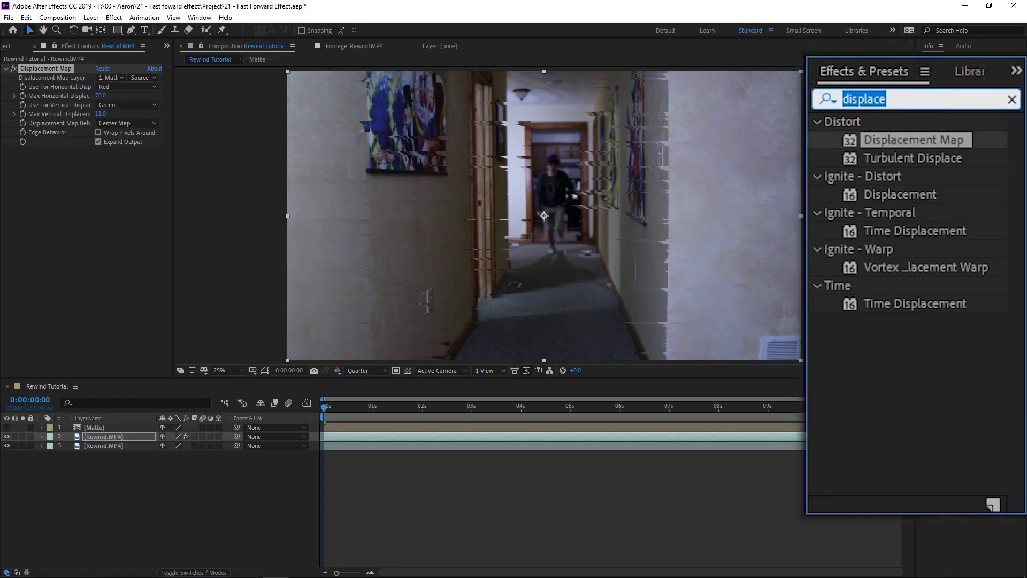
Apply VR Chromatic Aberrations to the duplicated footage layer.
type("vr")
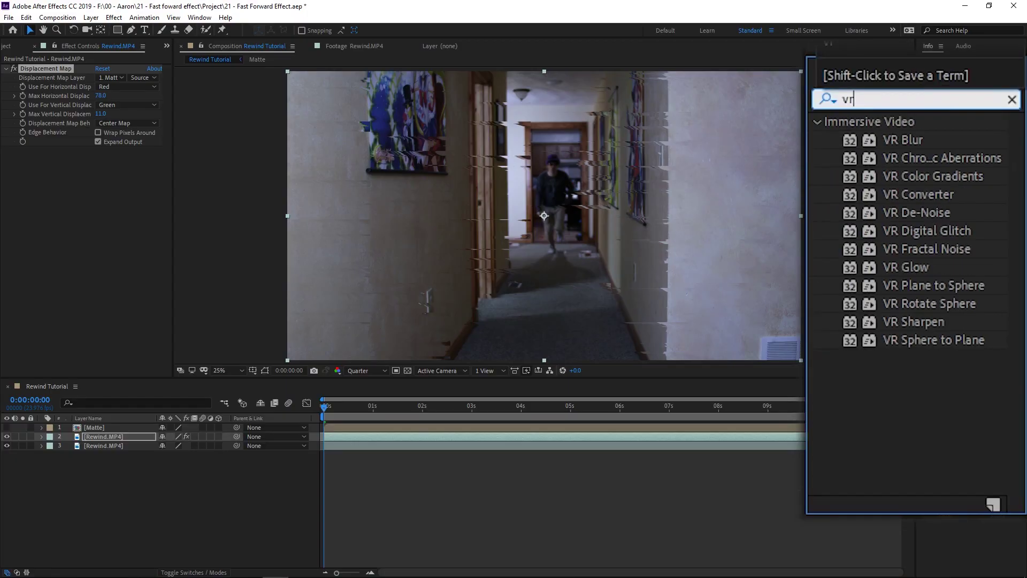
left_click(932, 156)
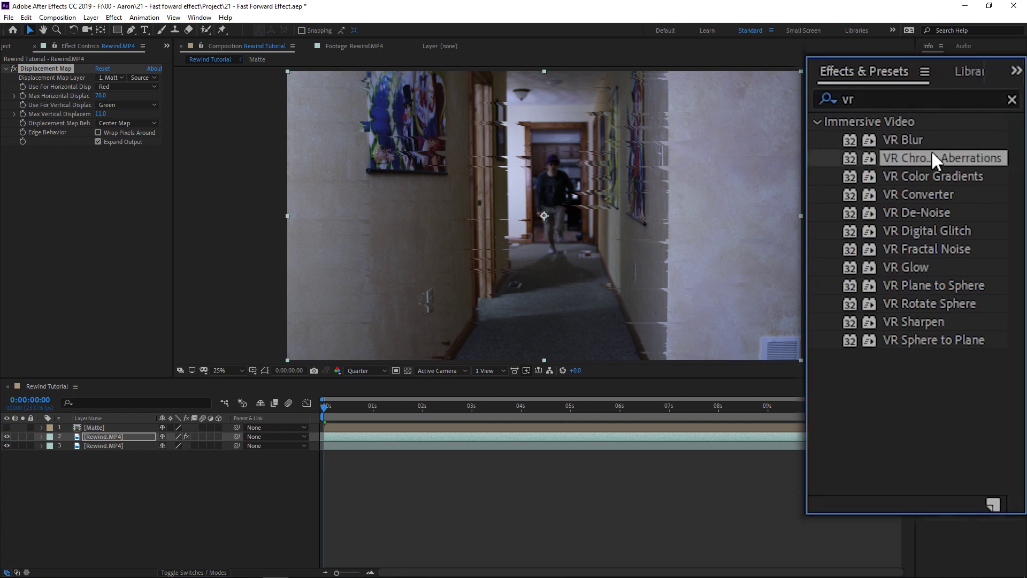
left_click_drag(909, 159, 89, 209)
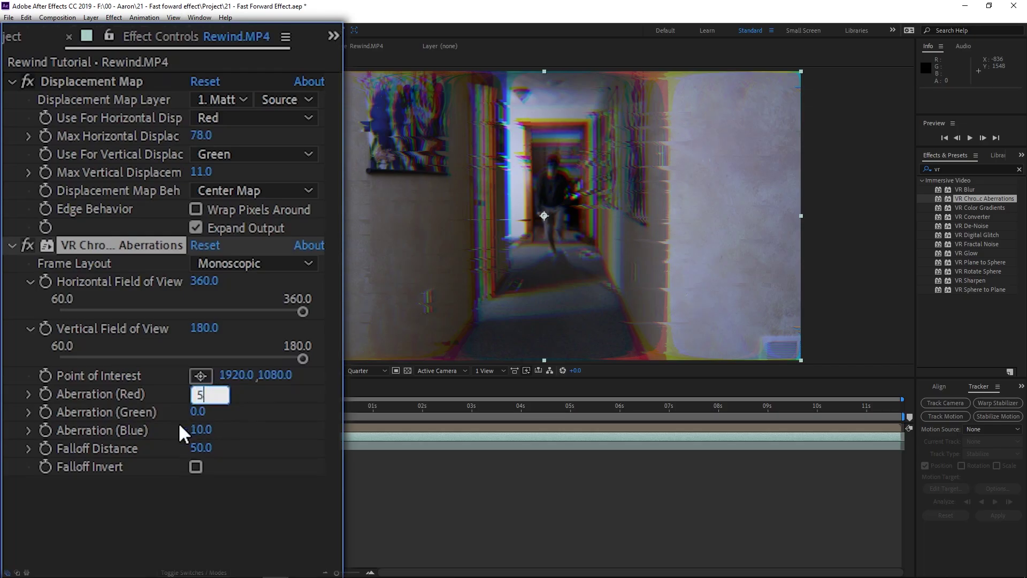
Set Aberration Red to 5 and Green to -5, then preview the glitch.
key("Tab")
type("-5")
left_click(227, 544)
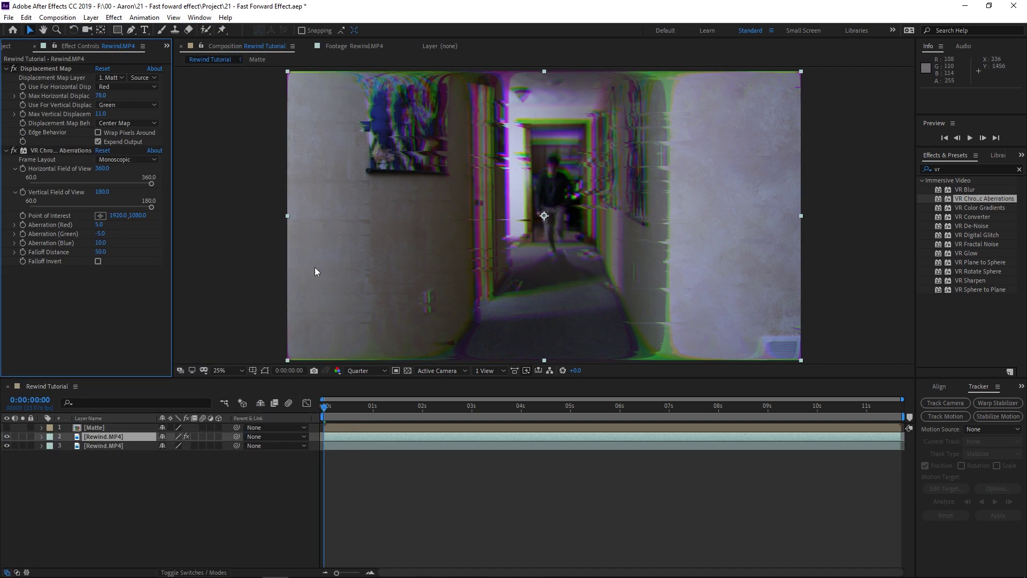
left_click(969, 138)
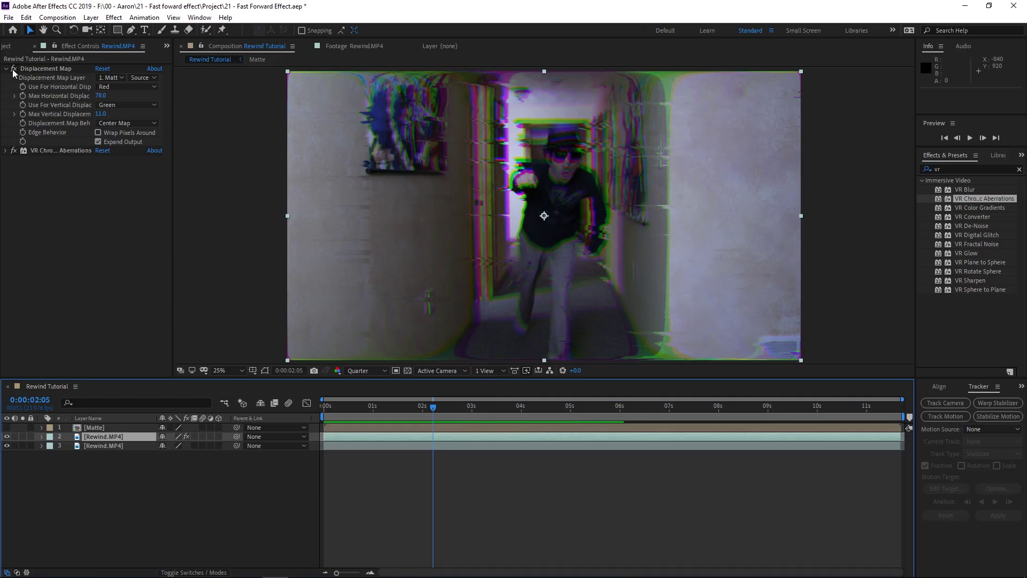
Switch off Displacement Map and VR Chromatic Aberrations and frame the walking person at a later frame.
left_click(14, 68)
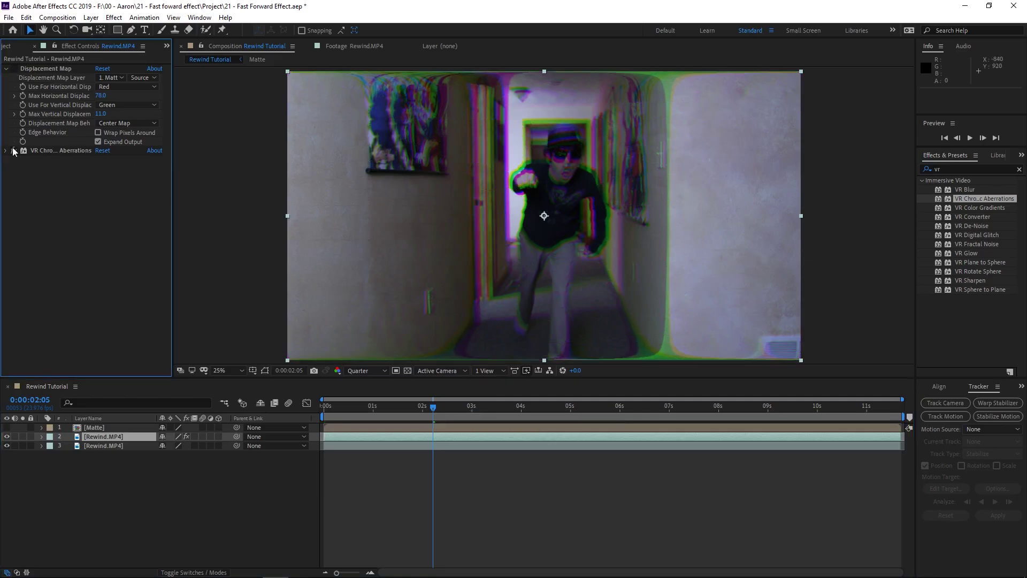
left_click(14, 150)
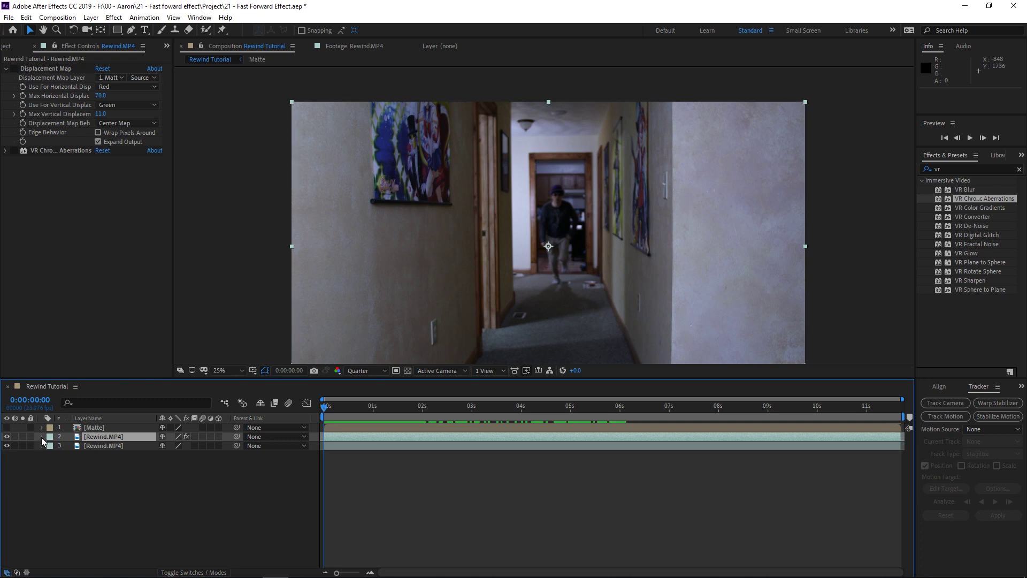
left_click(131, 30)
left_click_drag(322, 409, 417, 409)
key("h")
left_click_drag(649, 321, 638, 267)
key("g")
Draw a Pen mask around the walking person's outline, starting at the hat.
left_click(554, 105)
left_click(563, 105)
left_click(574, 118)
left_click(576, 130)
left_click(573, 142)
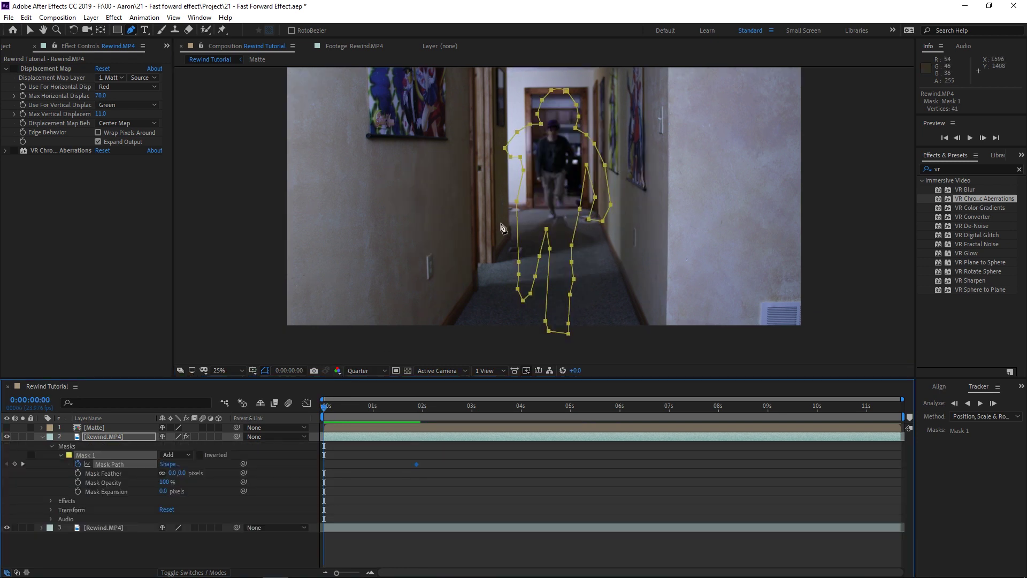
left_click(543, 135)
left_click(542, 137)
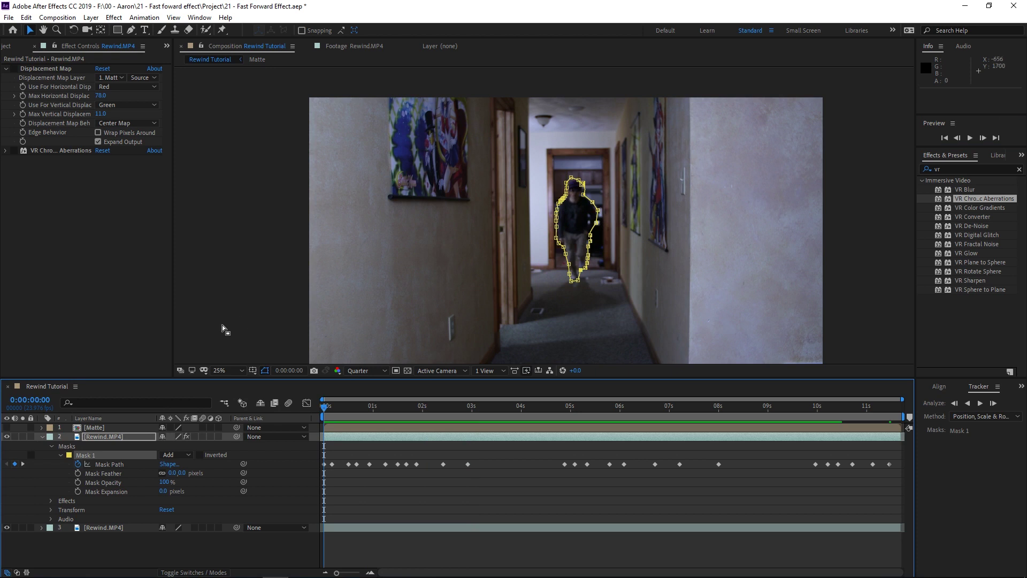
Re-enable Displacement Map, hide the mask outline and preview the masked glitch.
left_click(15, 79)
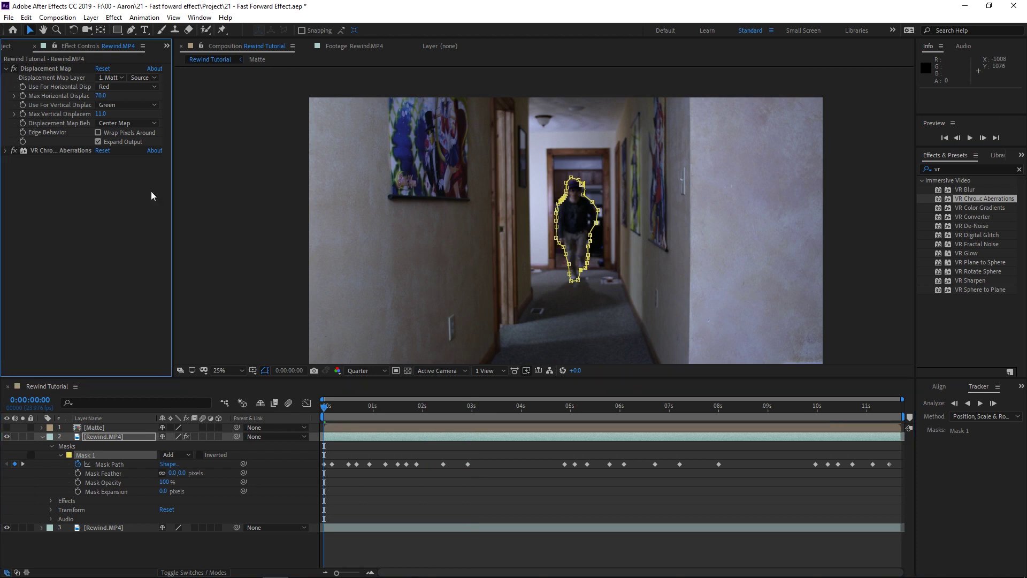
left_click(266, 370)
left_click(969, 139)
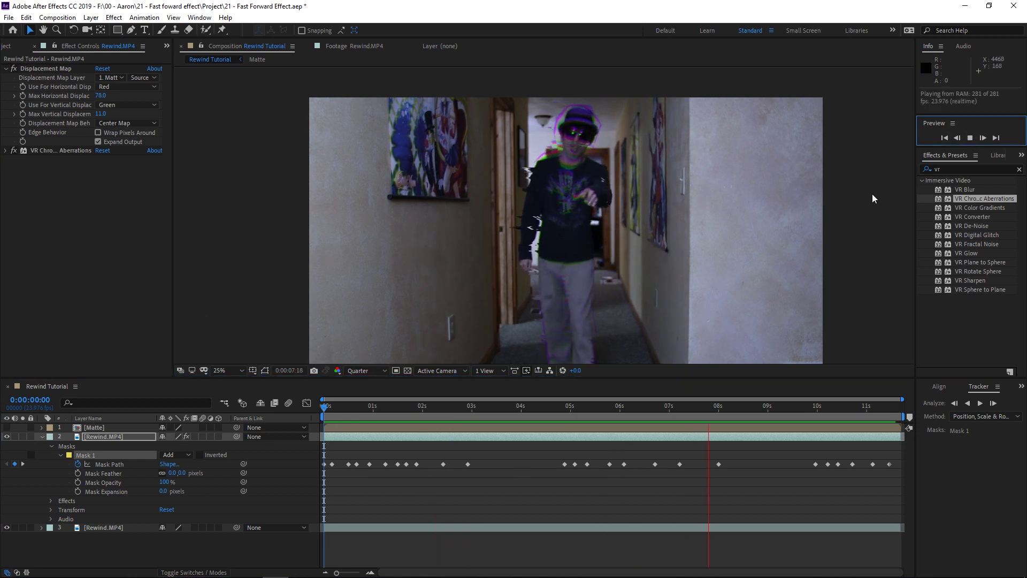
Set Mask 1's feather to 10 pixels, return to 0:00:04:05 and collapse the layer.
left_click(970, 138)
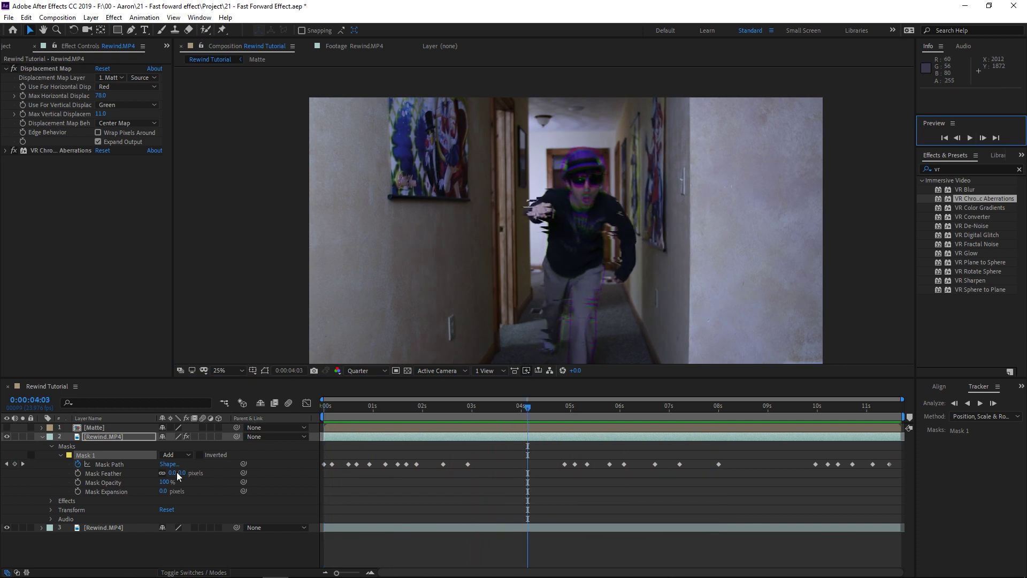
left_click(171, 472)
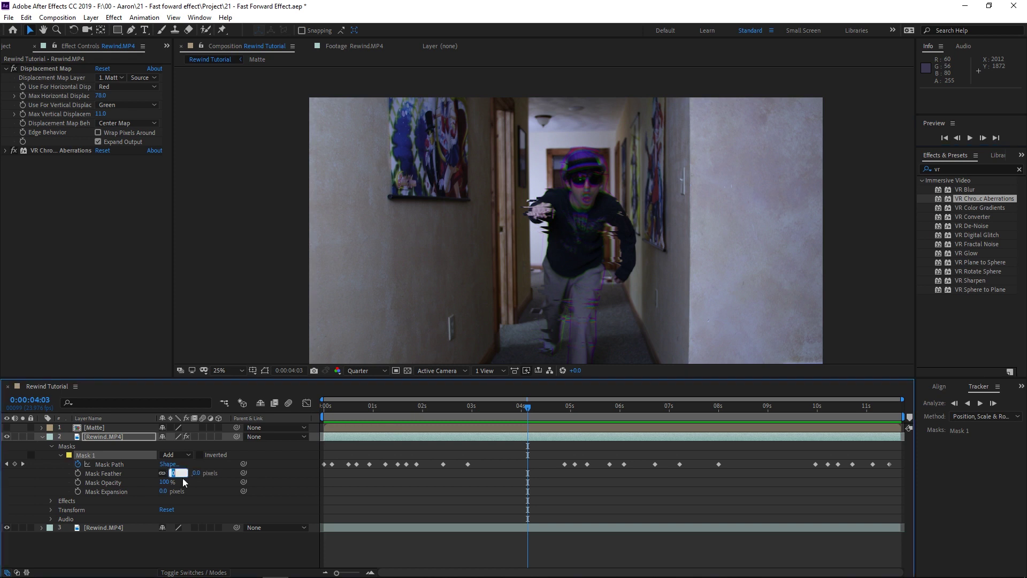
type("10")
key("Return")
key("space")
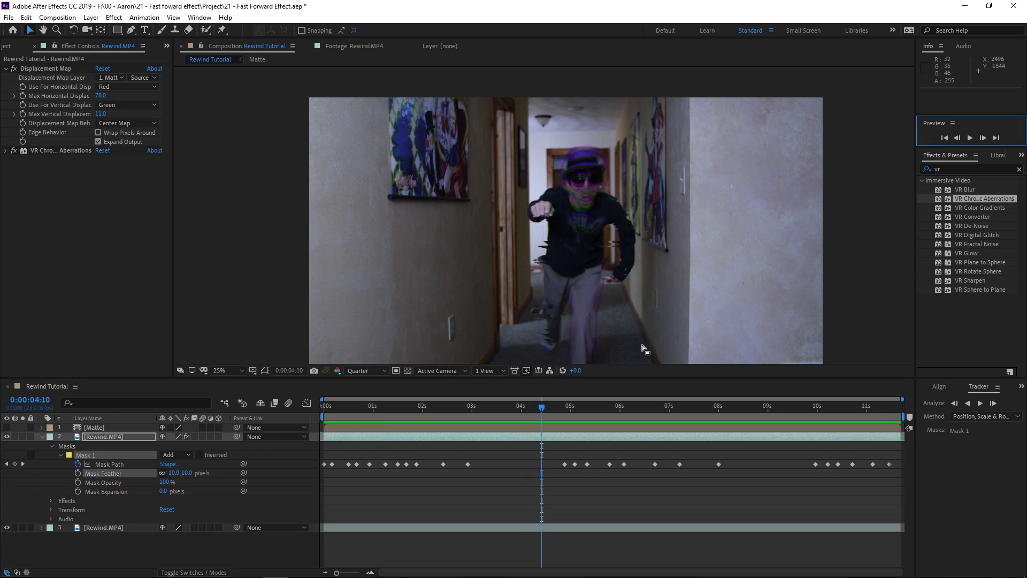
left_click(531, 409)
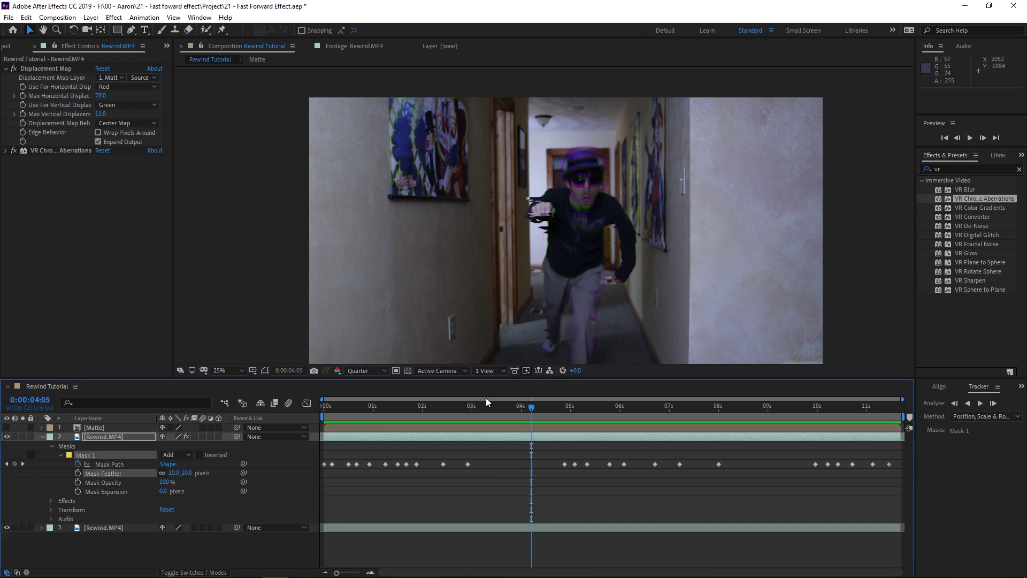
left_click(42, 437)
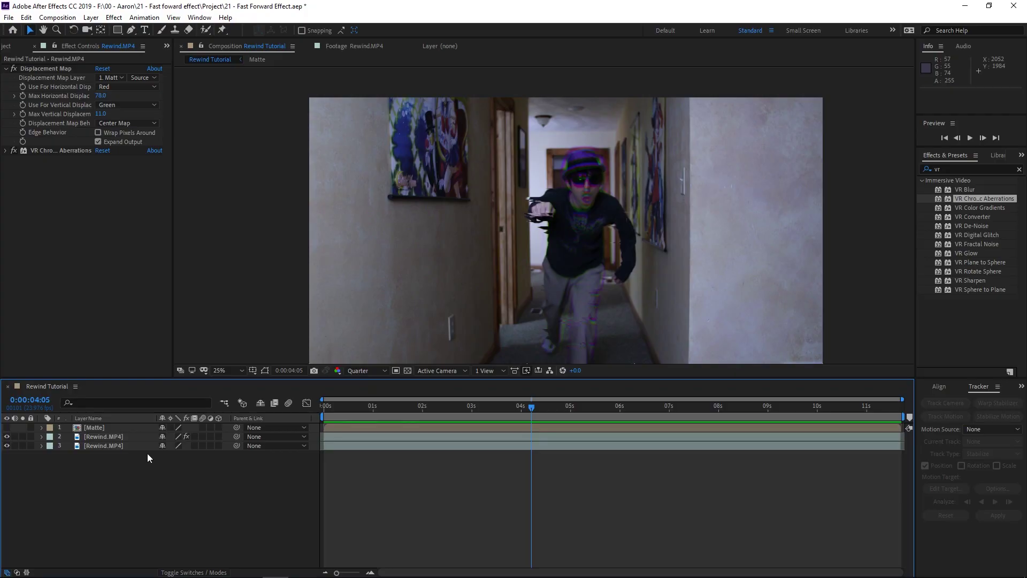
Apply Time-Reverse Layer to the masked, effected Rewind.MP4 duplicate.
left_click(134, 436)
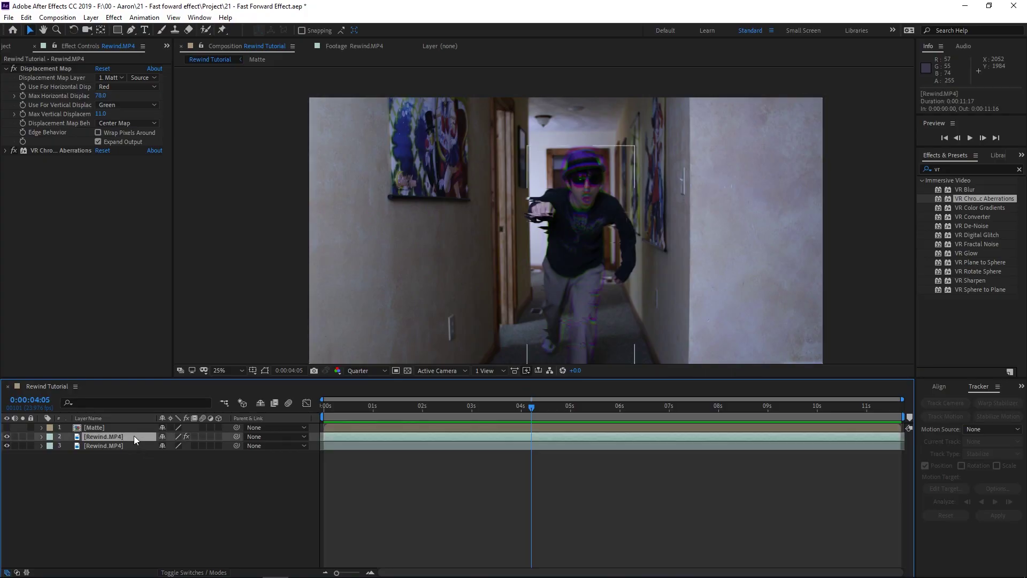
right_click(343, 138)
mouse_move(395, 203)
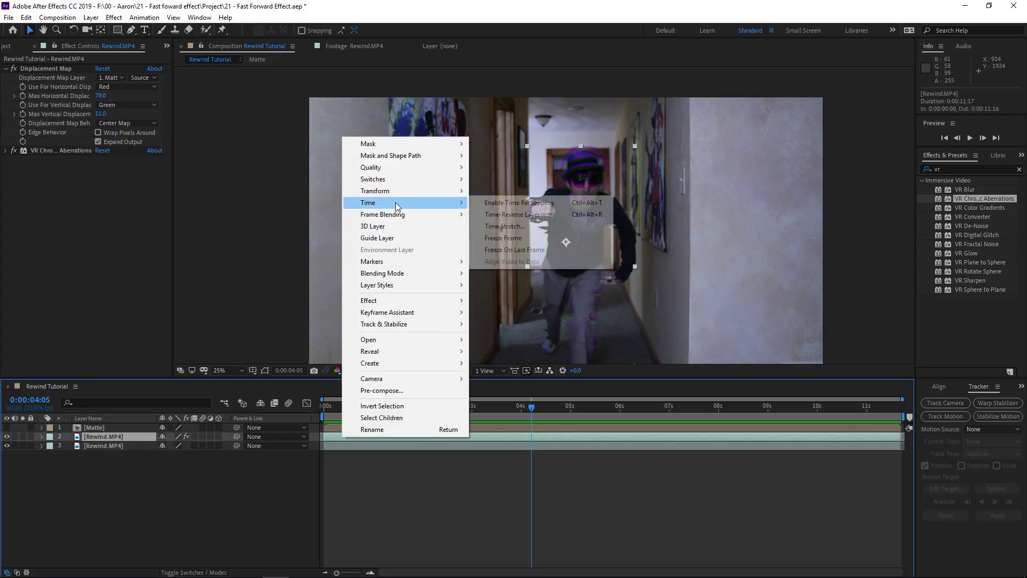
left_click(488, 214)
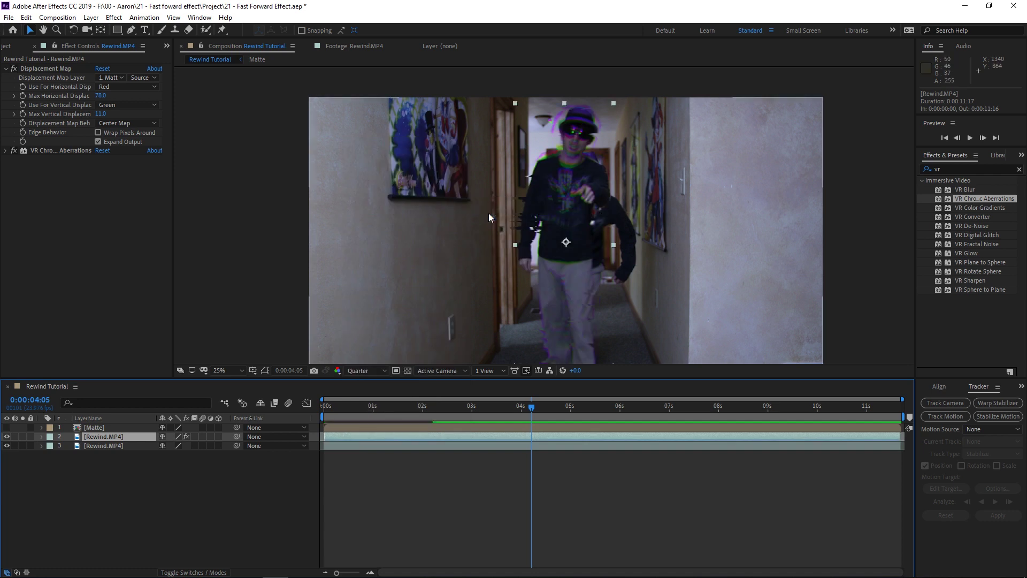
left_click(348, 447)
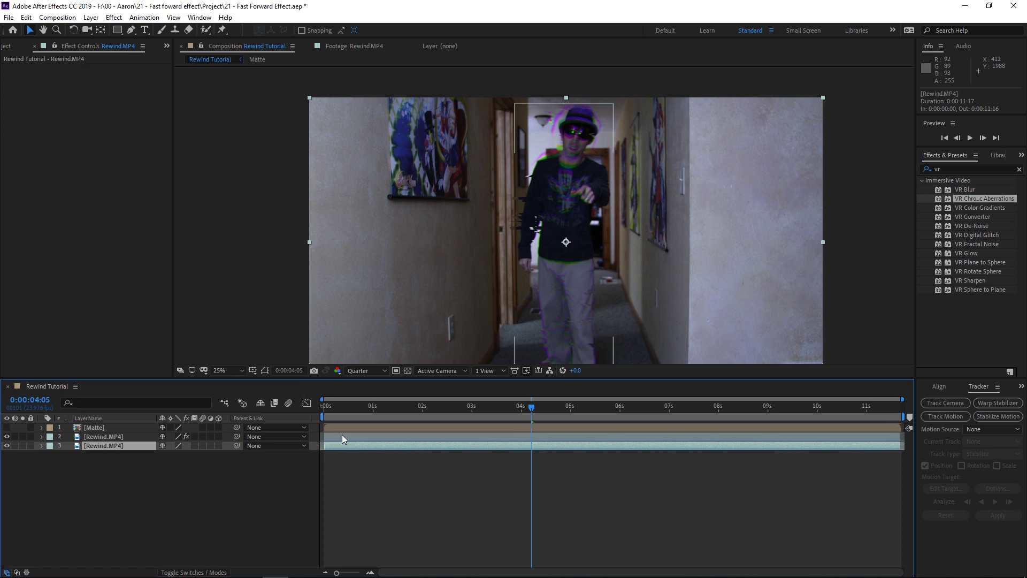
left_click(342, 435)
Time-stretch the reversed layer to -31.7043% (0:00:03:17 duration) and fit the timeline to both clips.
right_click(342, 434)
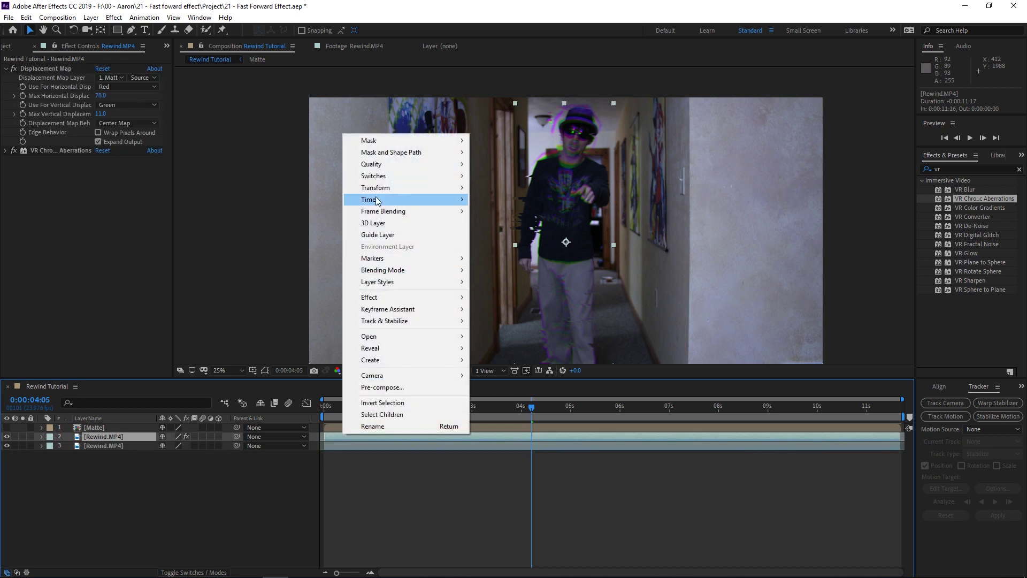
mouse_move(379, 200)
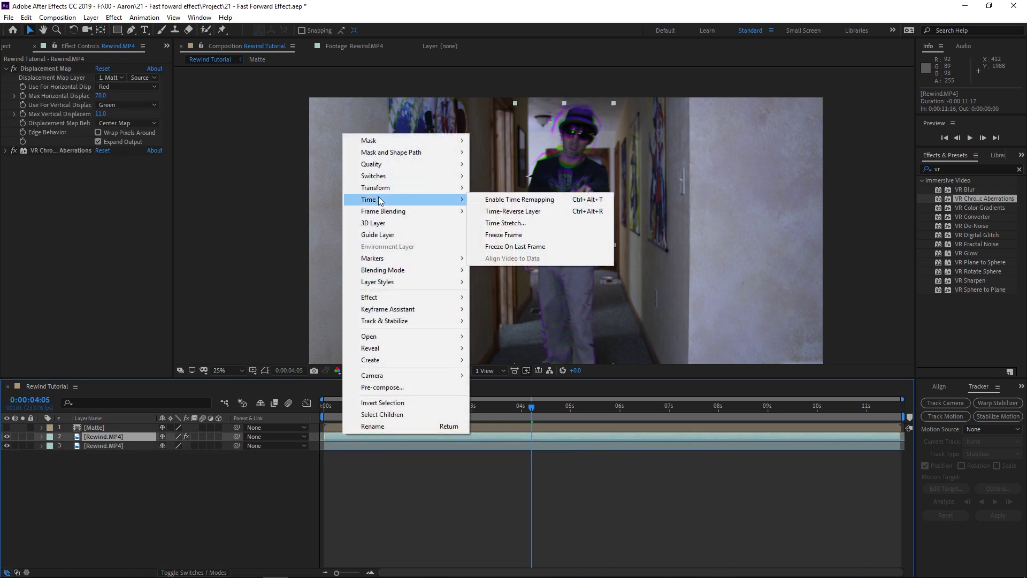
left_click(505, 222)
left_click(491, 260)
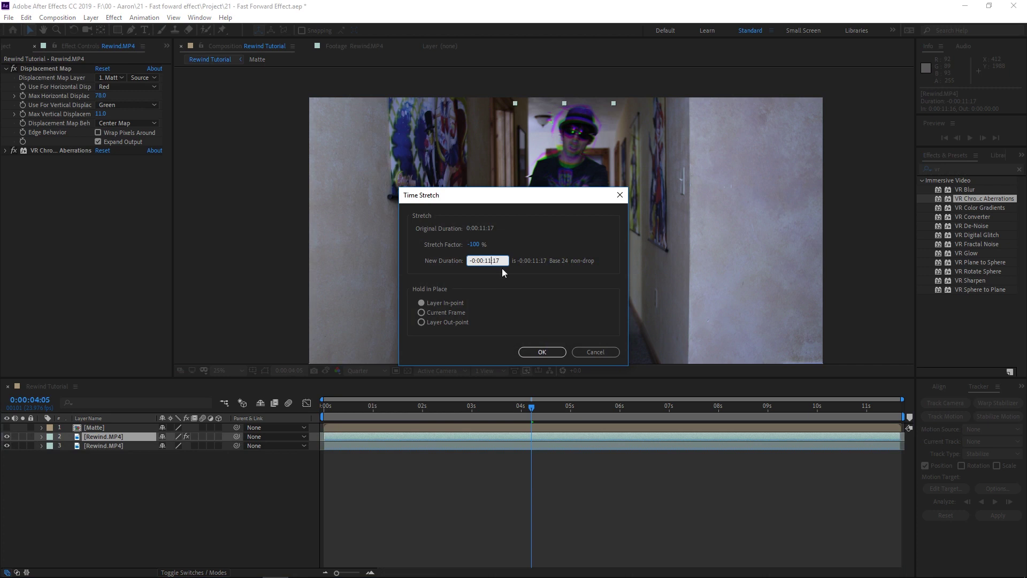
key("BackSpace")
key("BackSpace")
key("BackSpace")
left_click(537, 351)
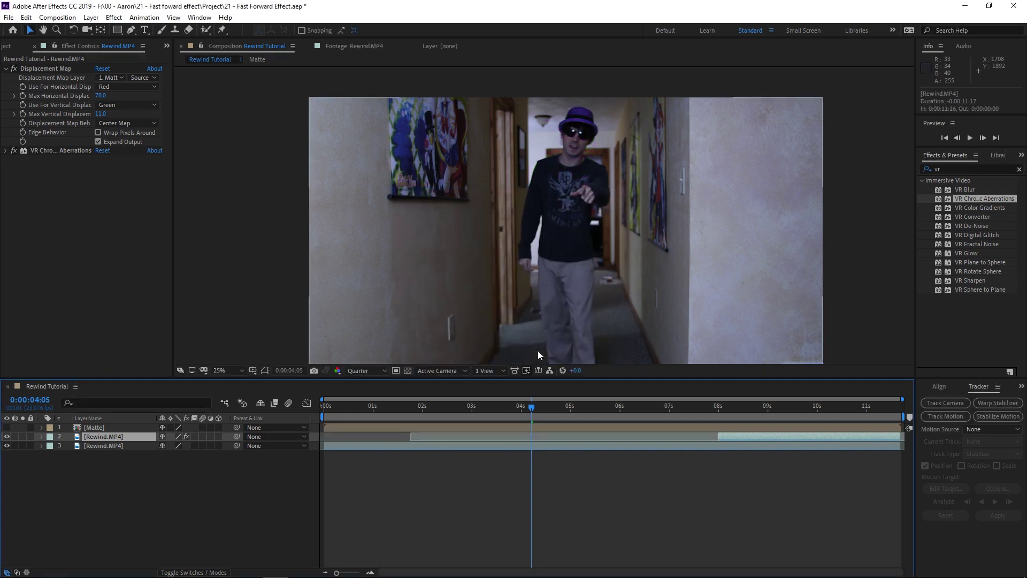
left_click(435, 445, "shift")
key("ctrl+shift+x")
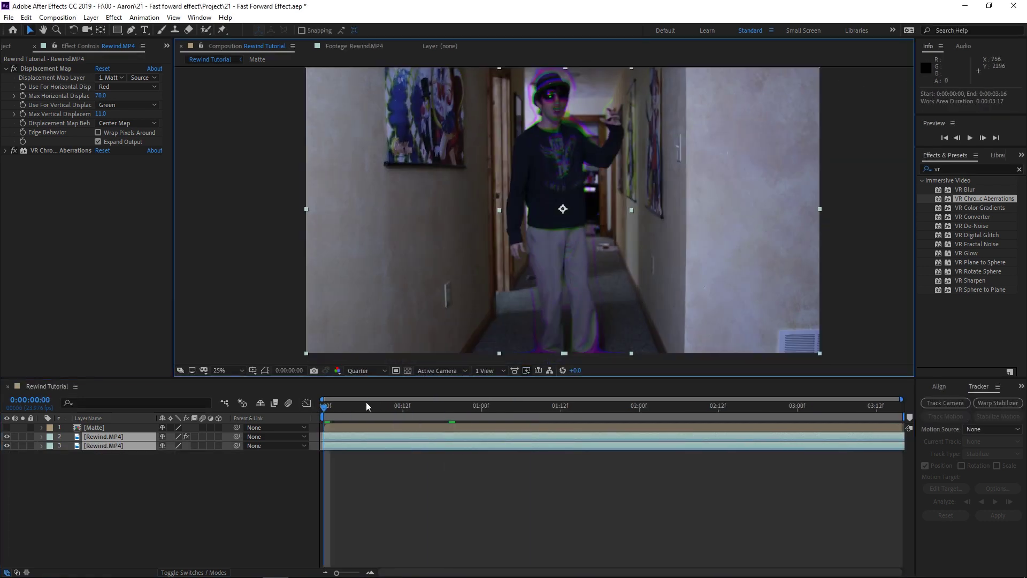